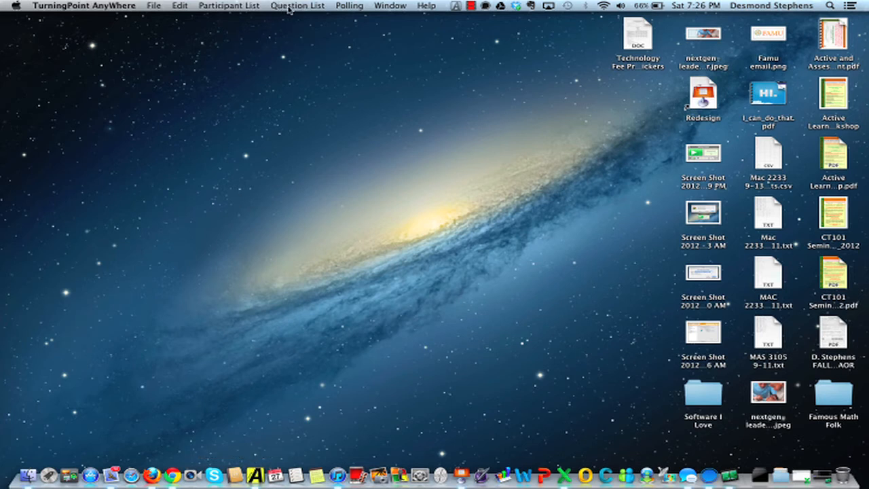
Open the Launchpad and bring up the current polling session for viewing
{"action": "left_click", "coordinate": [384, 6]}
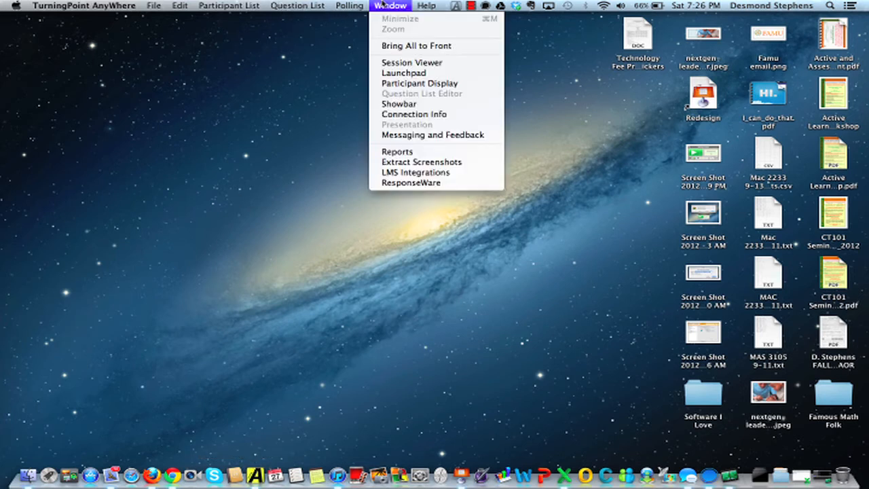
{"action": "left_click", "coordinate": [397, 73]}
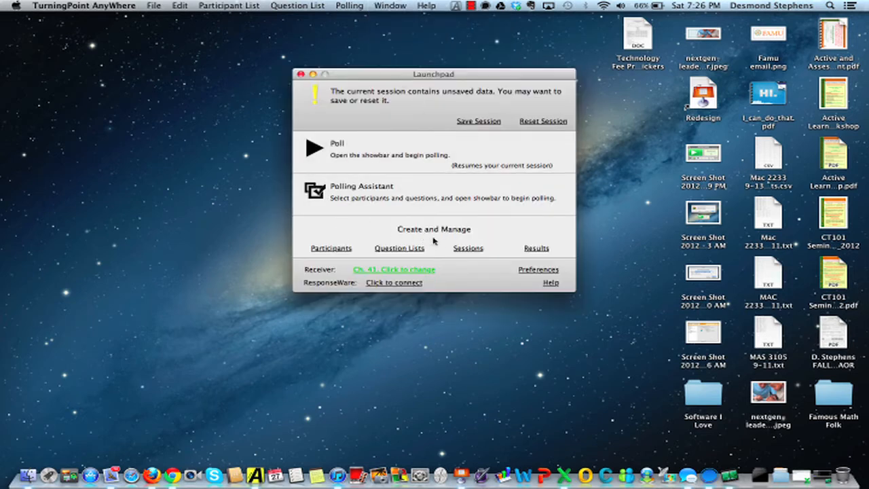
{"action": "left_click", "coordinate": [399, 249]}
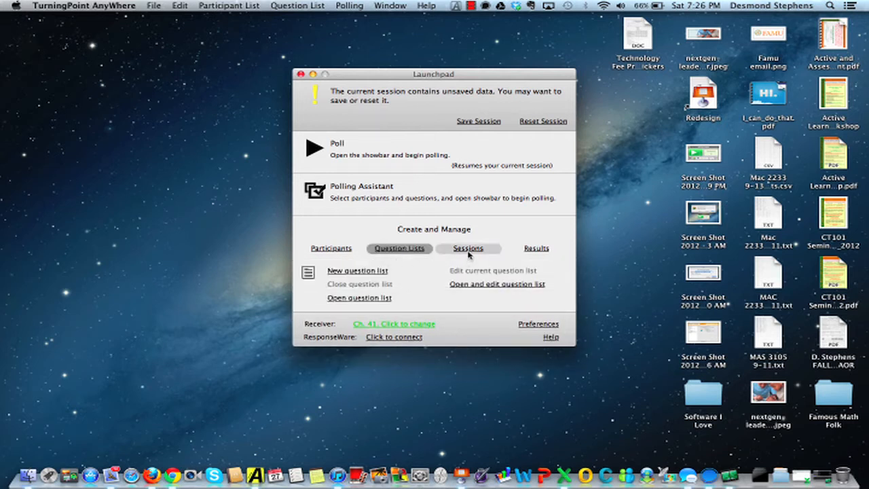
{"action": "left_click", "coordinate": [467, 249]}
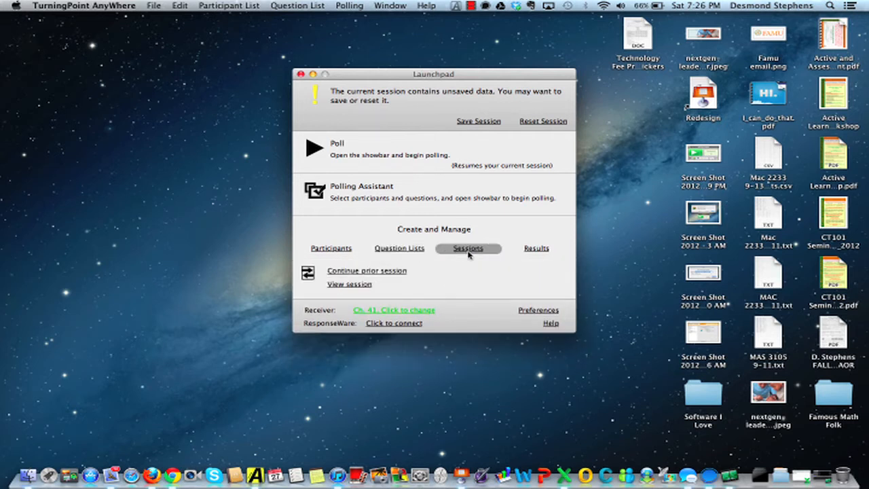
{"action": "left_click", "coordinate": [351, 284]}
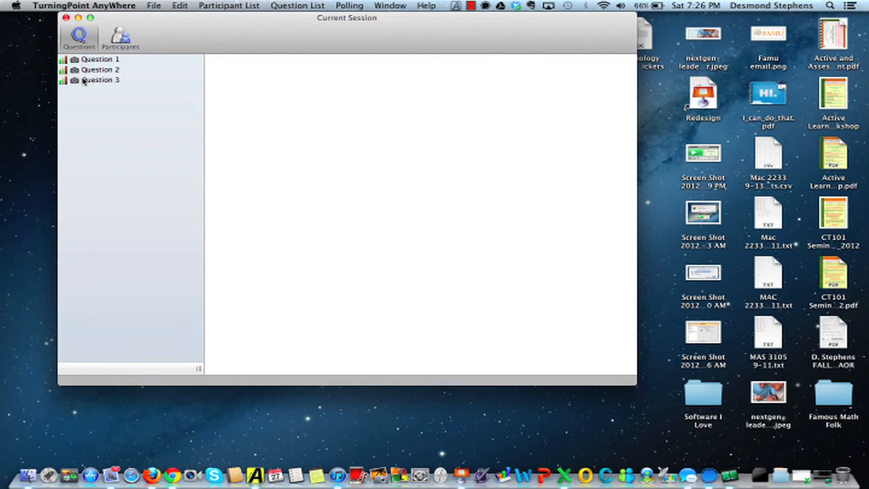
Review the session's participant list and the results chart for Question 1
{"action": "left_click", "coordinate": [116, 39]}
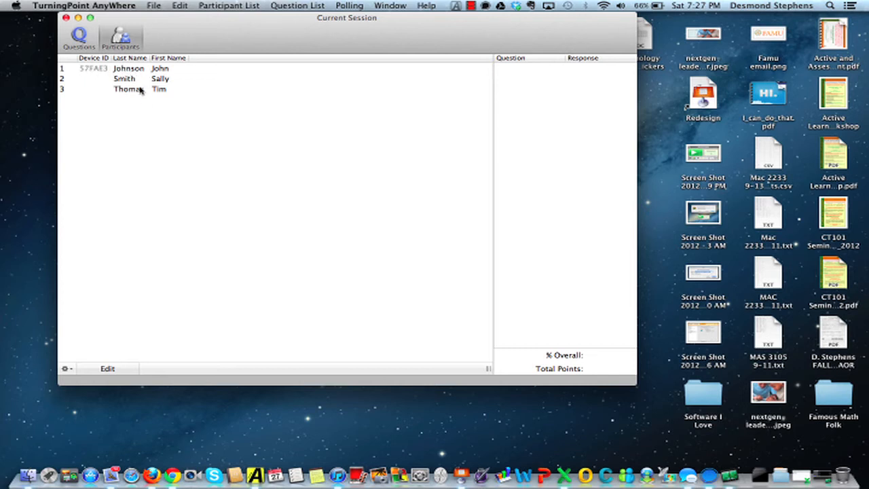
{"action": "left_click", "coordinate": [88, 45]}
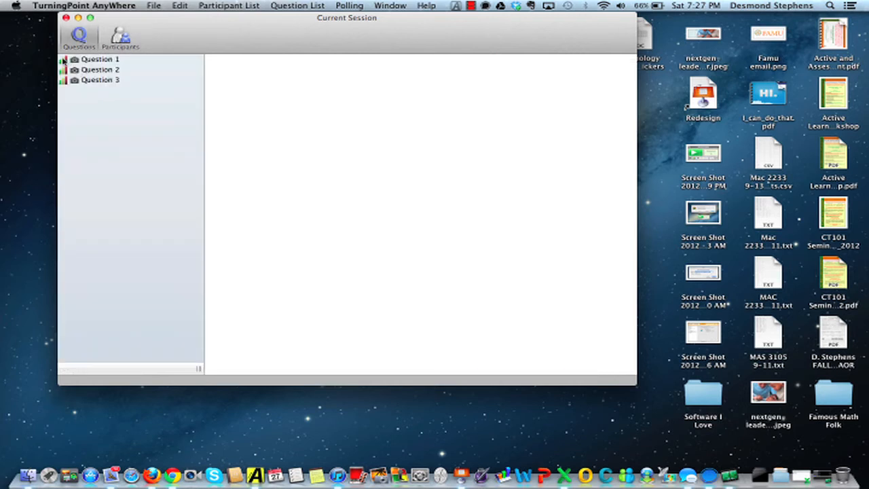
{"action": "left_click", "coordinate": [63, 61]}
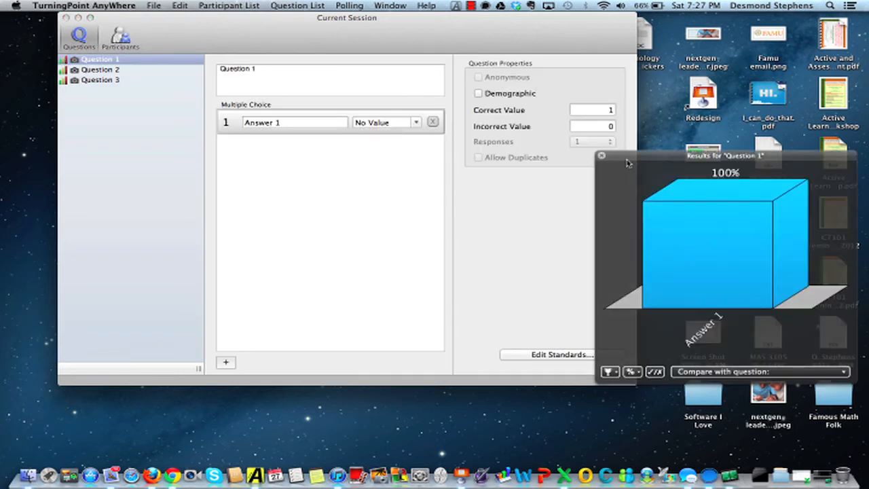
{"action": "left_click_drag", "start_coordinate": [628, 162], "coordinate": [359, 184]}
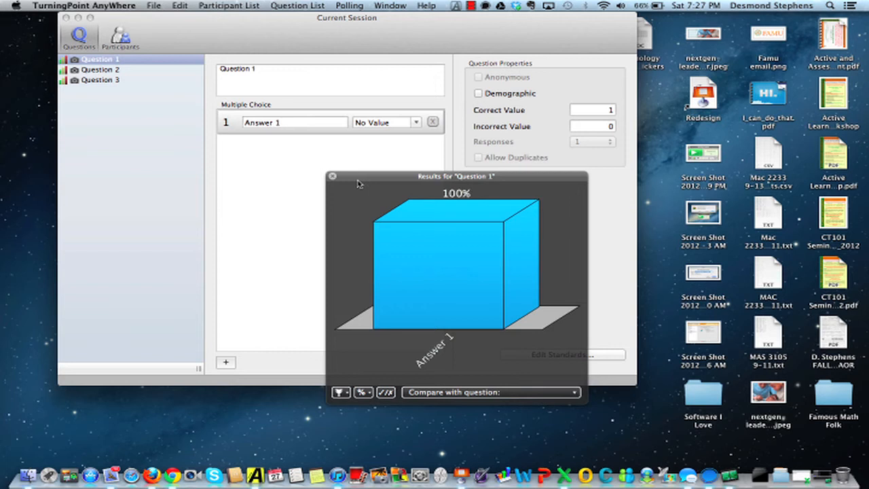
{"action": "left_click", "coordinate": [332, 177]}
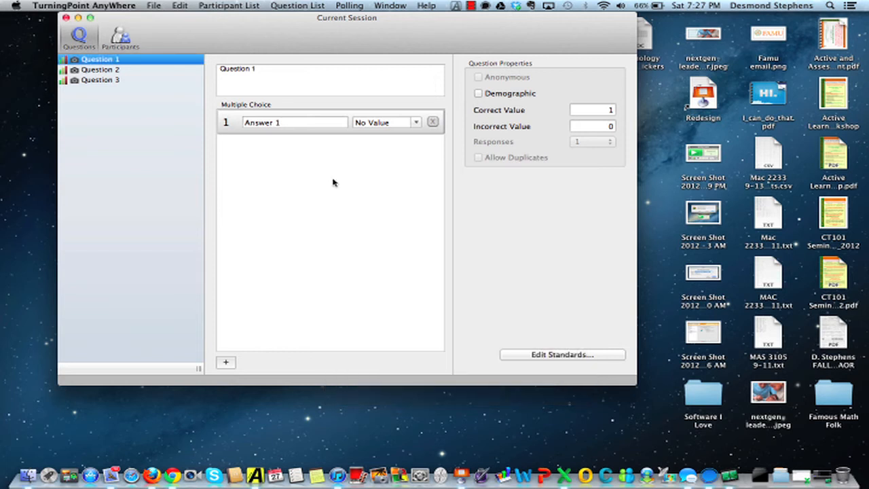
Check the screenshot captured for Question 1 and mark its Answer 1 as Correct
{"action": "left_click", "coordinate": [74, 60]}
{"action": "left_click_drag", "start_coordinate": [171, 224], "coordinate": [253, 89]}
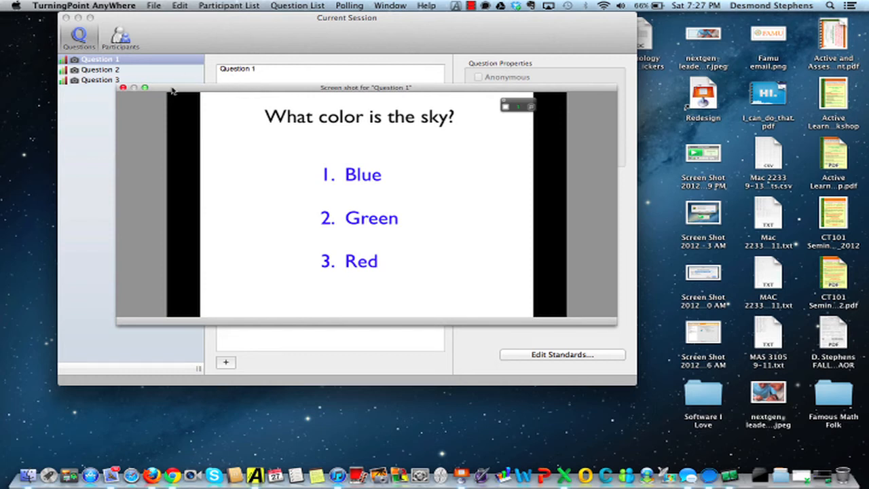
{"action": "left_click", "coordinate": [123, 88]}
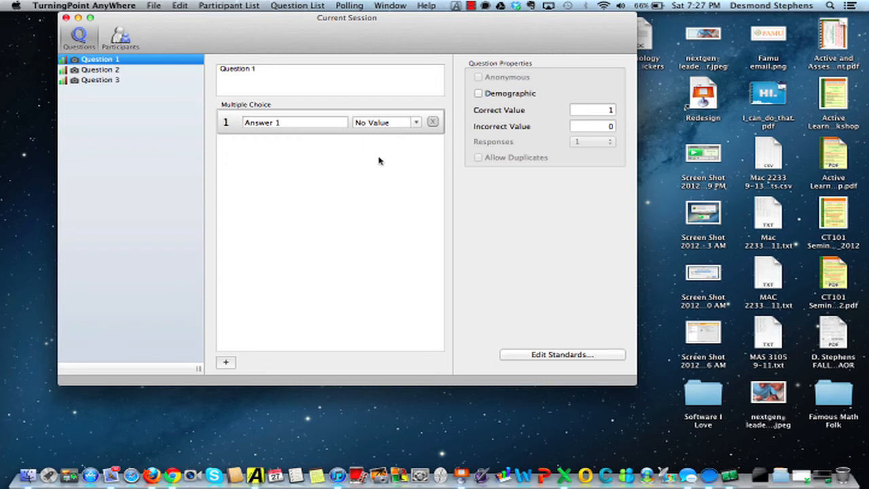
{"action": "left_click", "coordinate": [74, 60]}
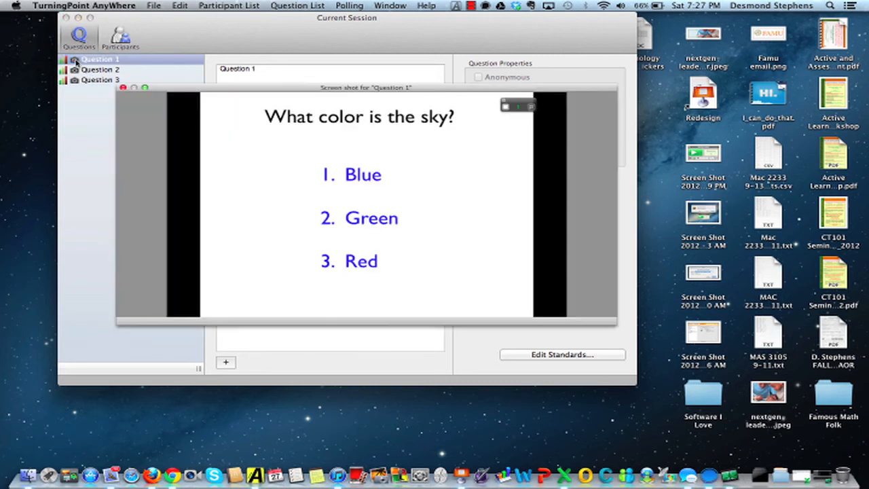
{"action": "left_click_drag", "start_coordinate": [242, 87], "coordinate": [193, 203]}
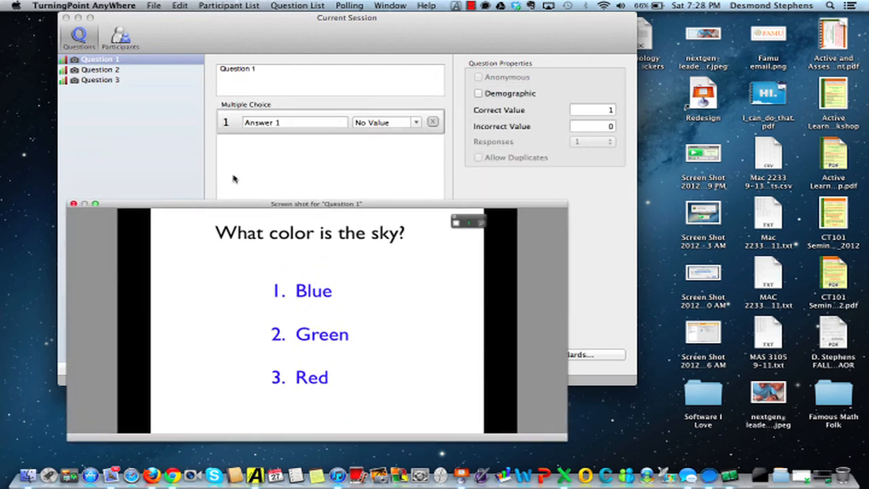
{"action": "left_click", "coordinate": [74, 204]}
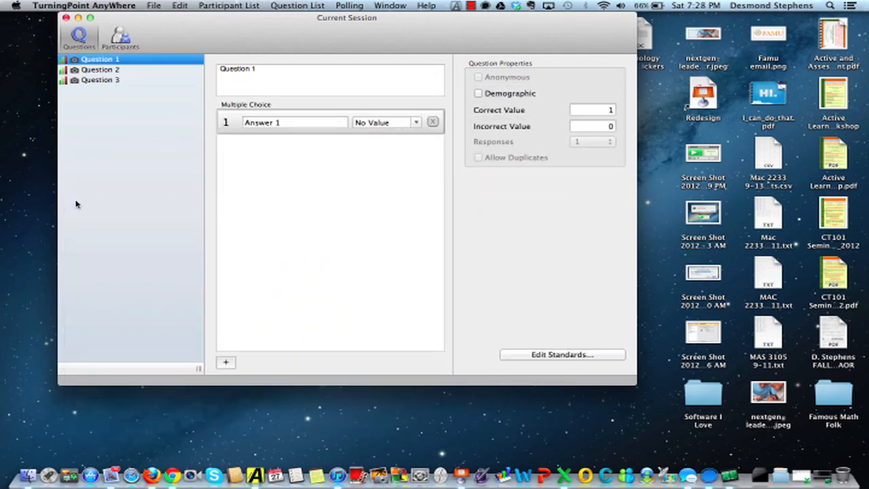
{"action": "left_click", "coordinate": [416, 123]}
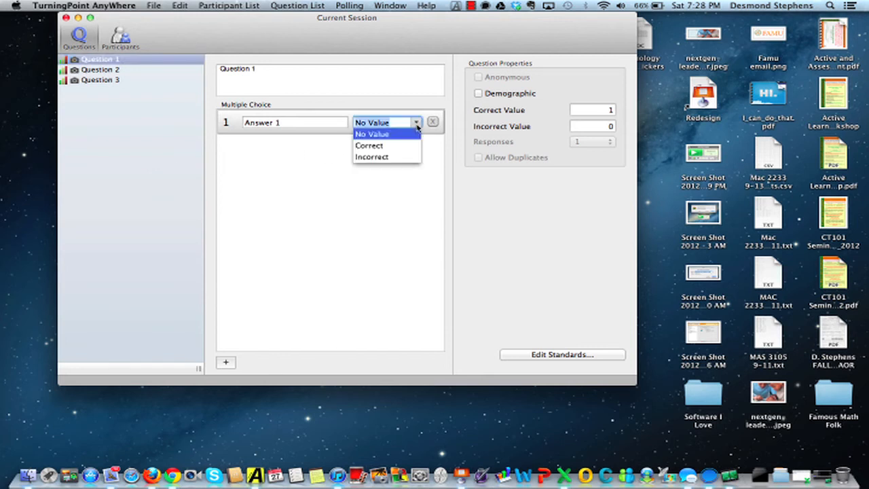
{"action": "left_click", "coordinate": [370, 146]}
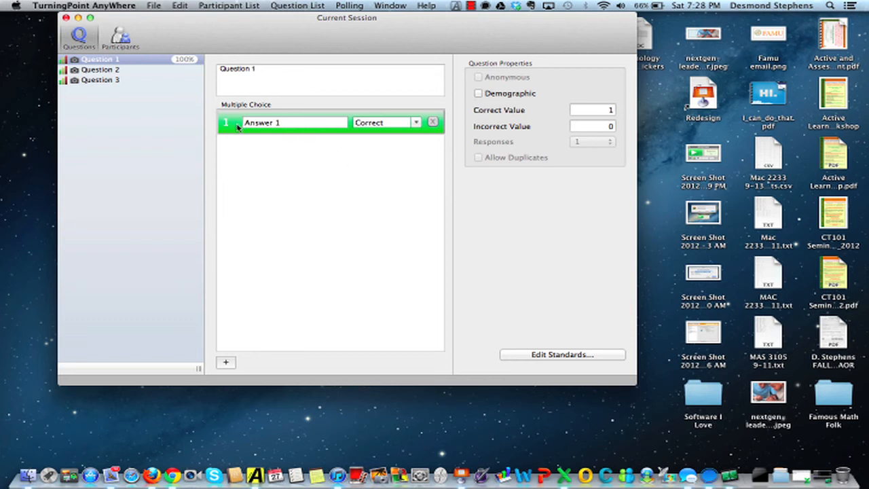
Check the screenshot captured for Question 2 and mark its Answer 1 as Correct
{"action": "left_click", "coordinate": [102, 70]}
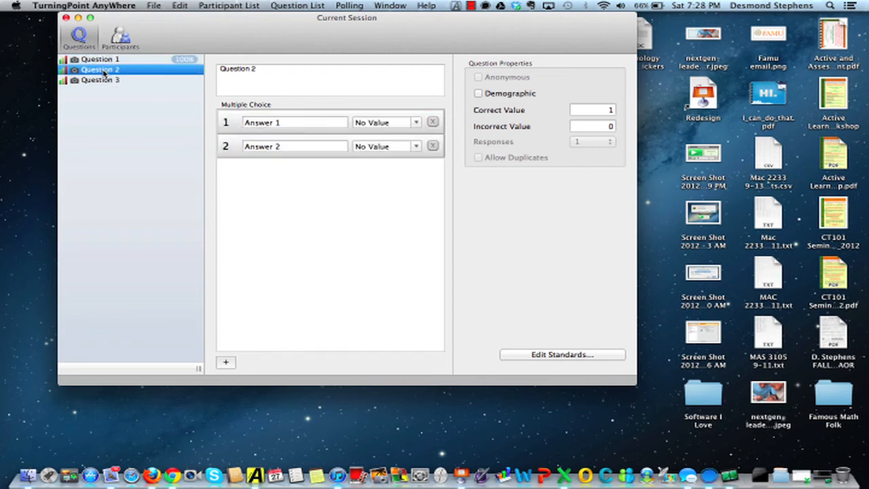
{"action": "left_click", "coordinate": [74, 70]}
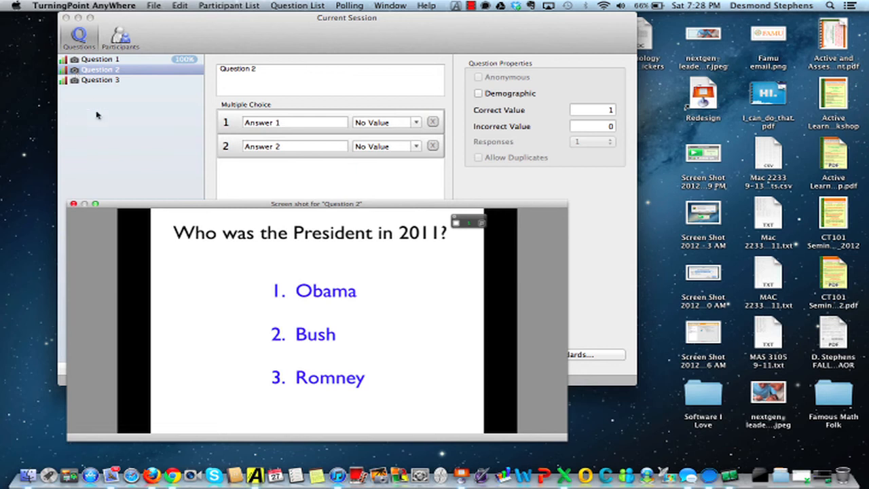
{"action": "left_click", "coordinate": [74, 205]}
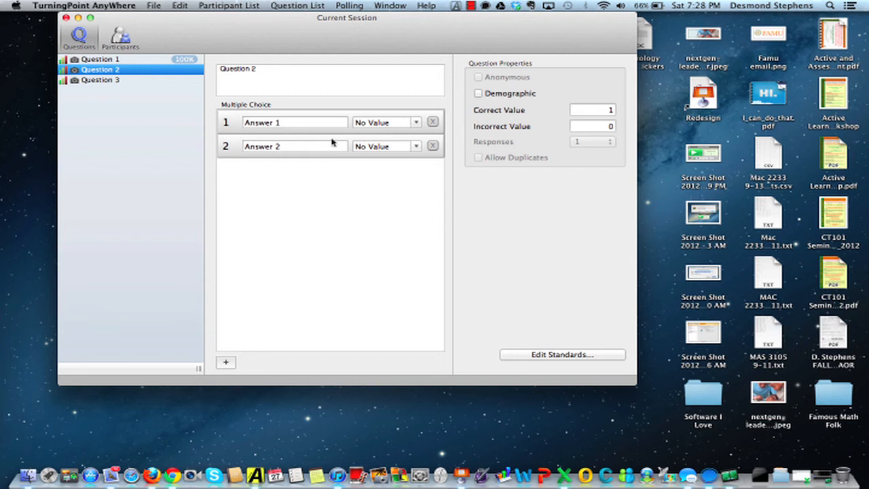
{"action": "left_click", "coordinate": [414, 123]}
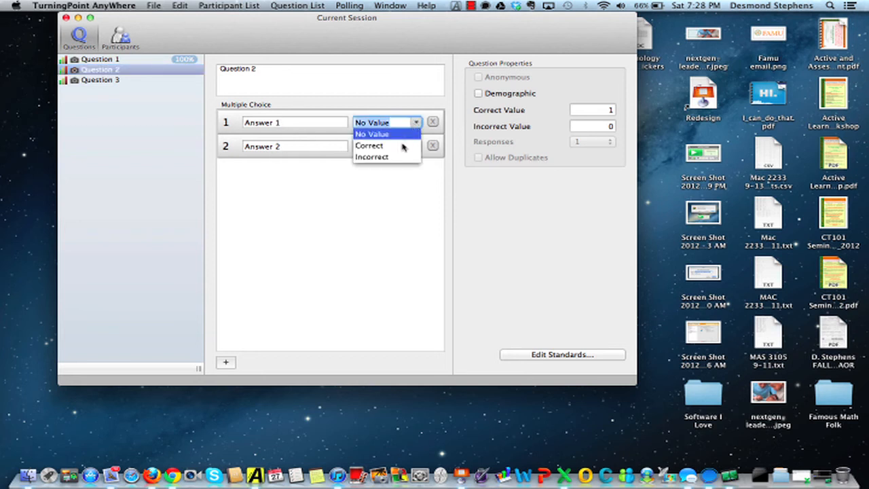
{"action": "left_click", "coordinate": [400, 143]}
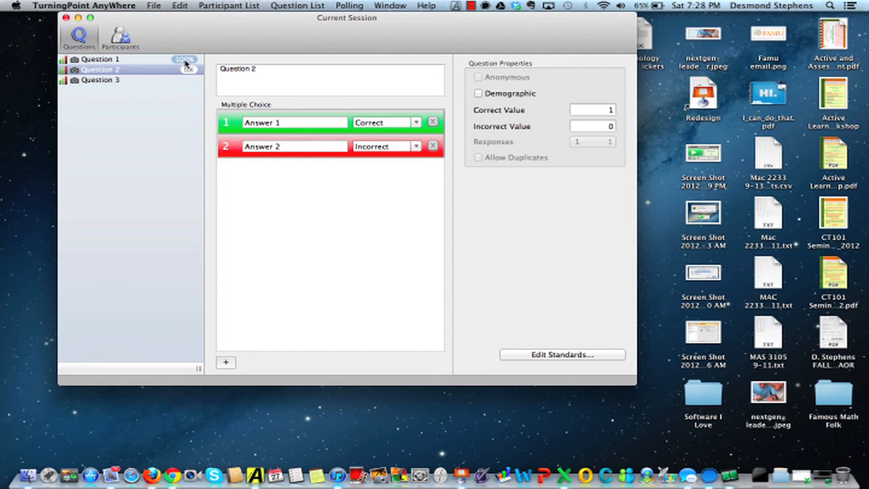
Review Question 1's results chart and Question 3's answer settings, closing the session viewer when done
{"action": "left_click", "coordinate": [66, 61]}
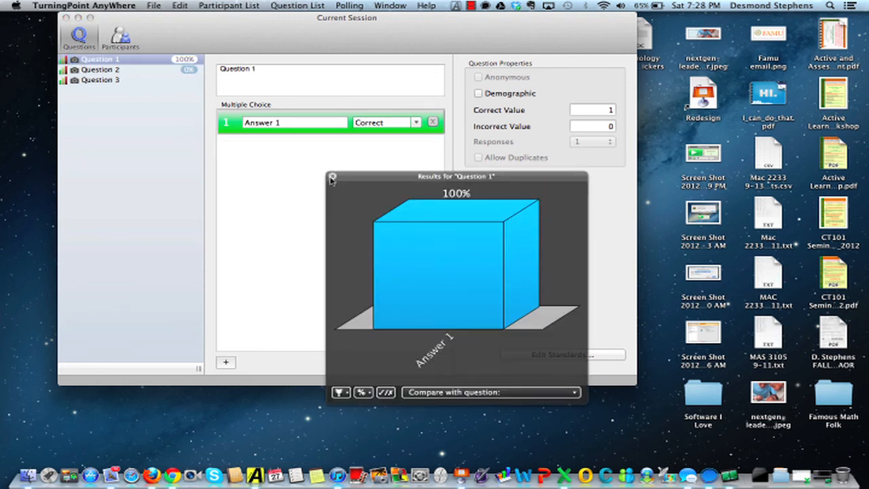
{"action": "left_click", "coordinate": [332, 178]}
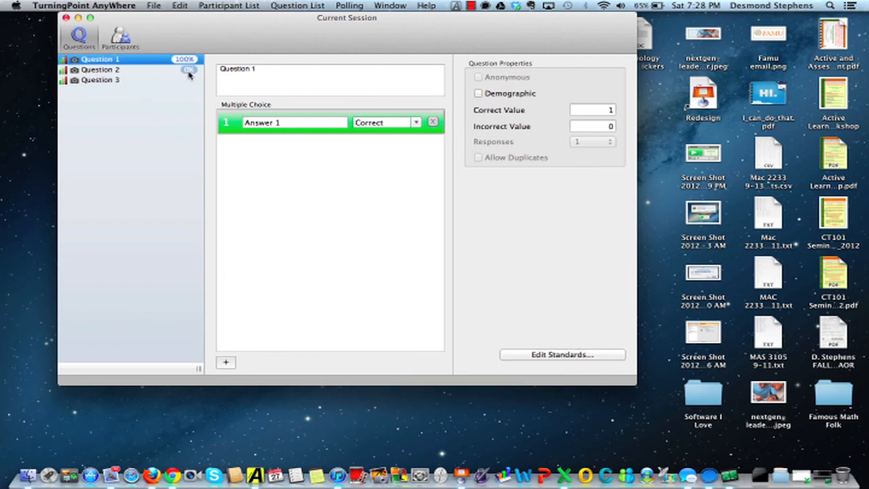
{"action": "left_click", "coordinate": [100, 82]}
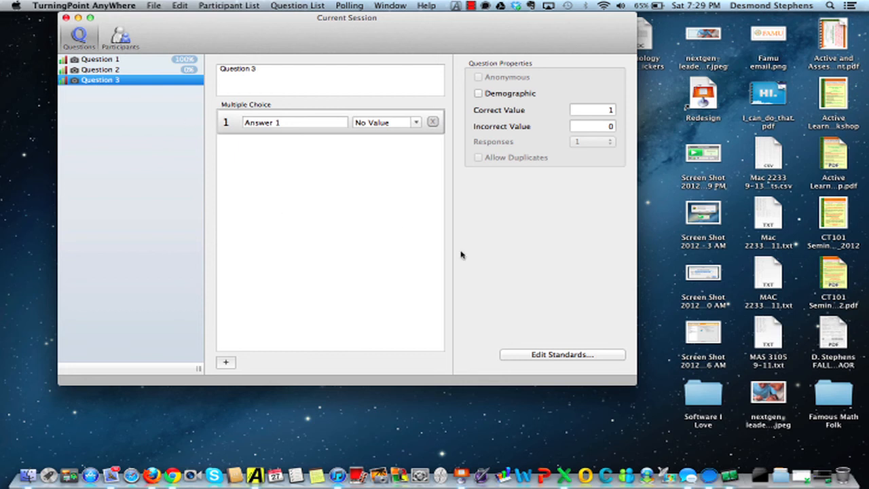
{"action": "left_click", "coordinate": [65, 18]}
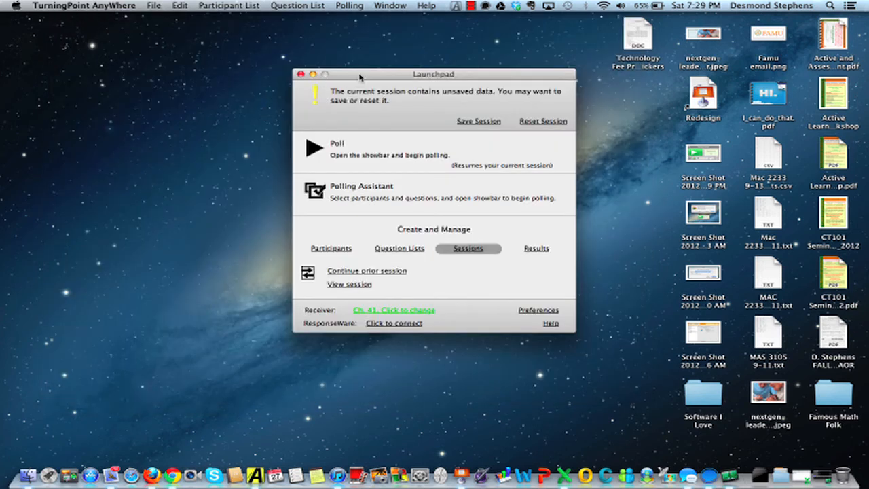
{"action": "left_click_drag", "start_coordinate": [359, 77], "coordinate": [306, 73]}
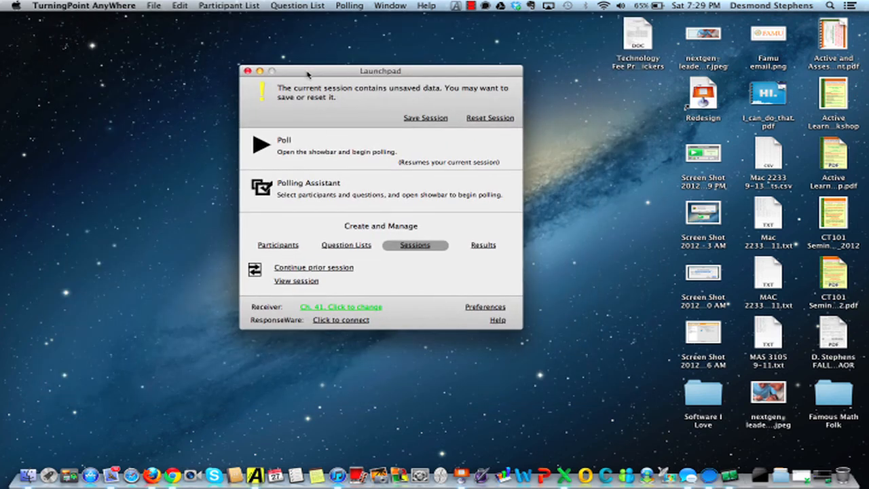
{"action": "left_click", "coordinate": [412, 120]}
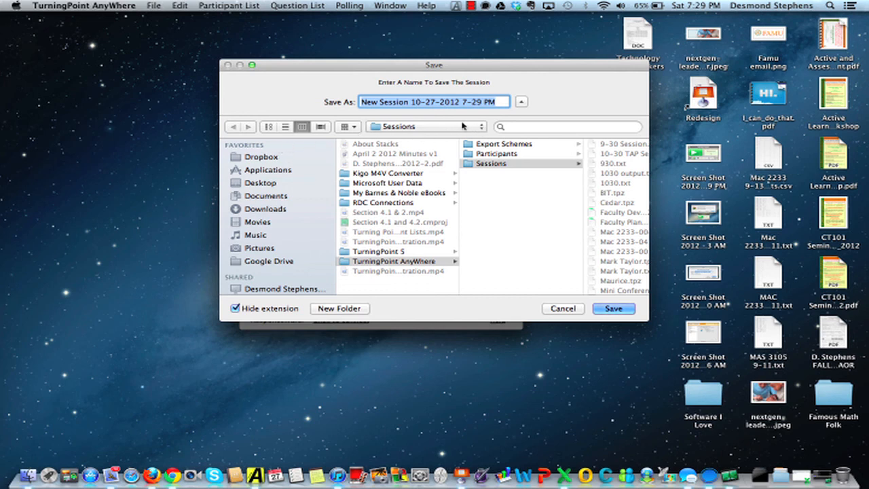
{"action": "left_click", "coordinate": [408, 102]}
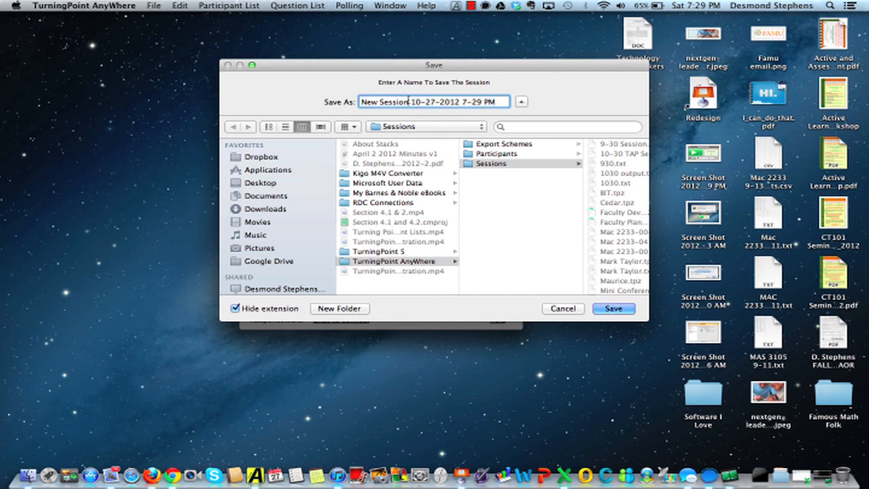
{"action": "left_click_drag", "start_coordinate": [408, 102], "coordinate": [363, 102]}
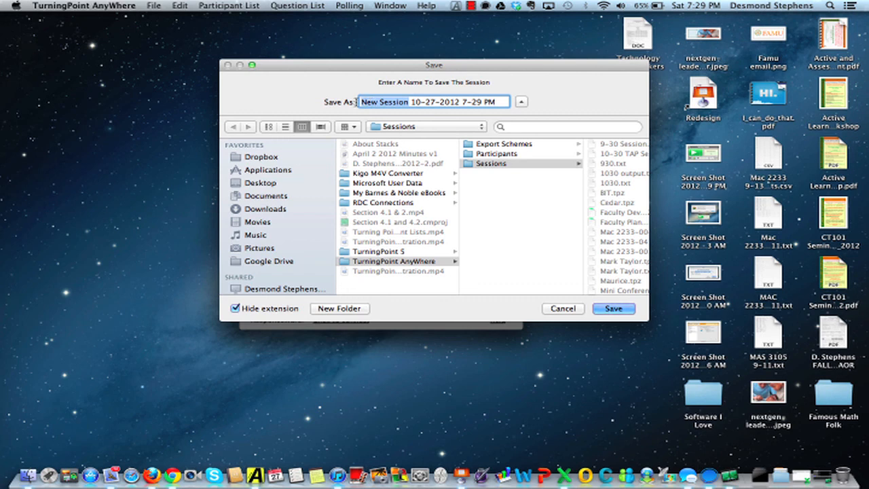
{"action": "type", "text": "Class 101"}
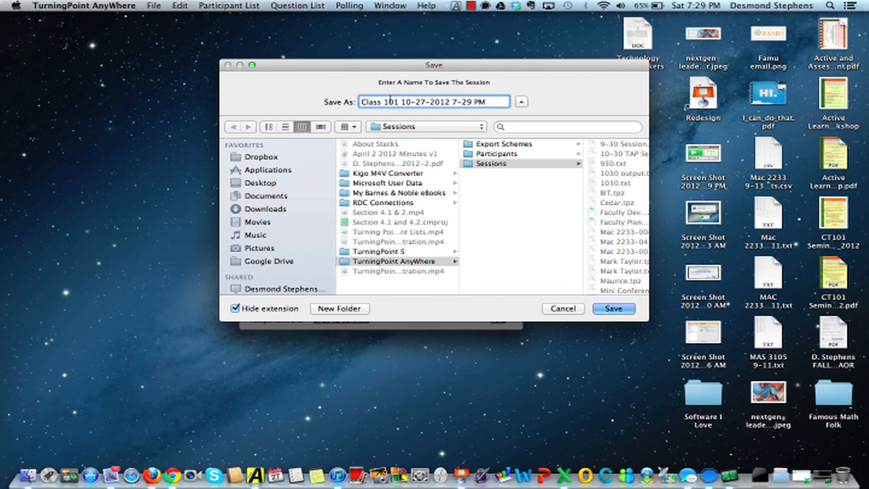
{"action": "left_click", "coordinate": [600, 309]}
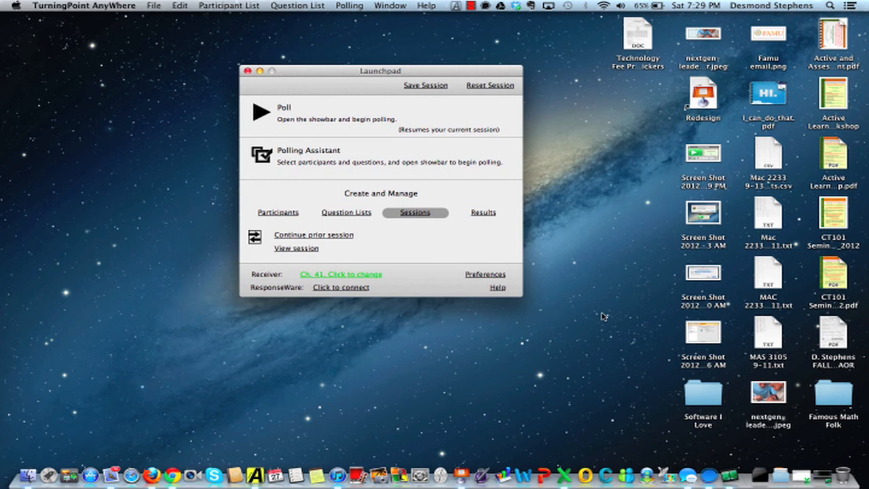
Reset the current polling session from the Launchpad
{"action": "left_click", "coordinate": [497, 87]}
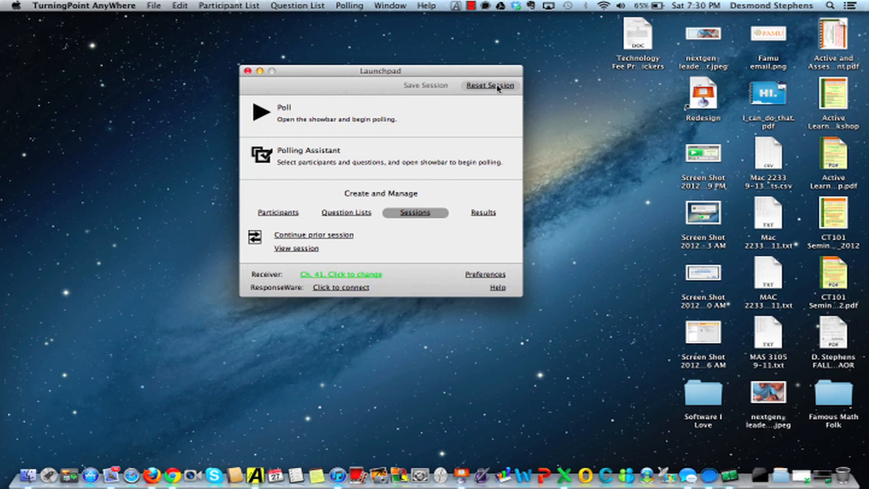
{"action": "left_click", "coordinate": [471, 7]}
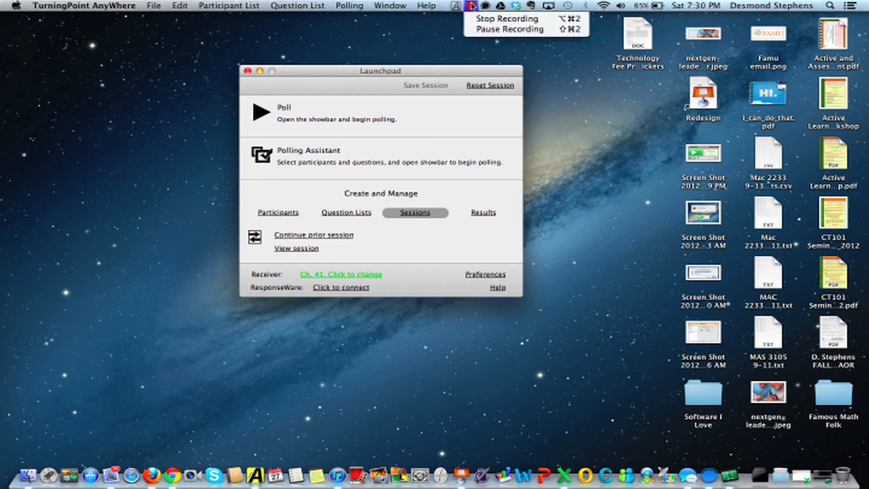